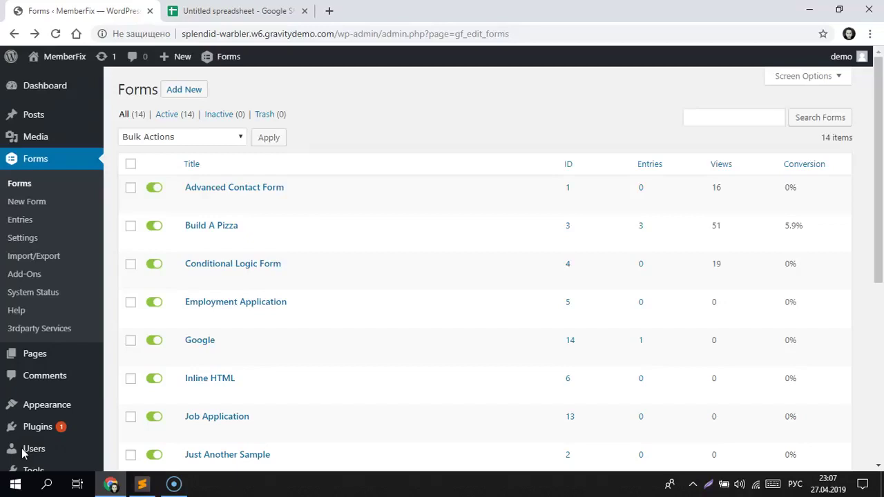
Step: Switch from the Gravity Forms list to the 'Untitled spreadsheet - Google Sheets' tab
left_click(212, 12)
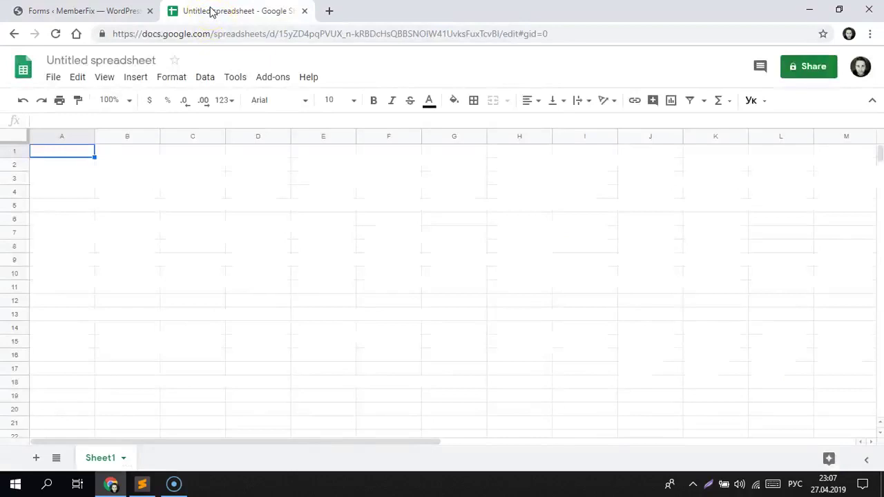
Step: Enter the headers Name, Phone and City in cells A1, B1 and C1
left_click(81, 157)
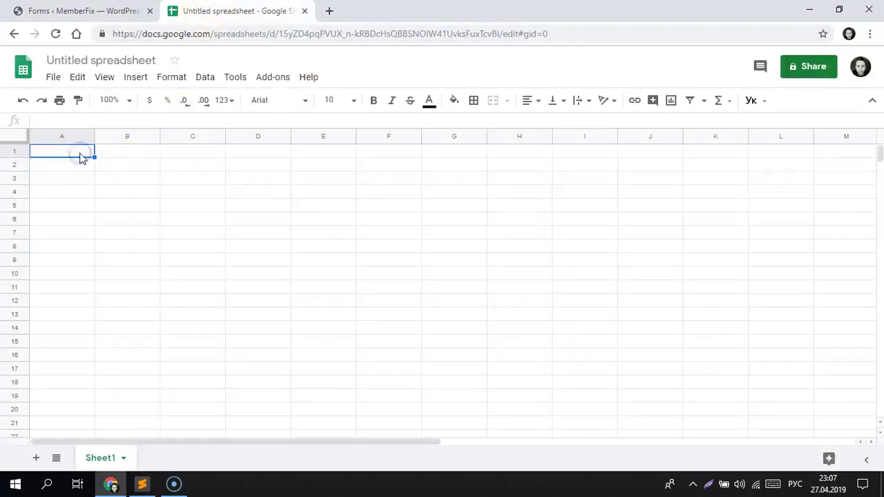
type("тфь")
key("BackSpace")
key("BackSpace")
type("Name")
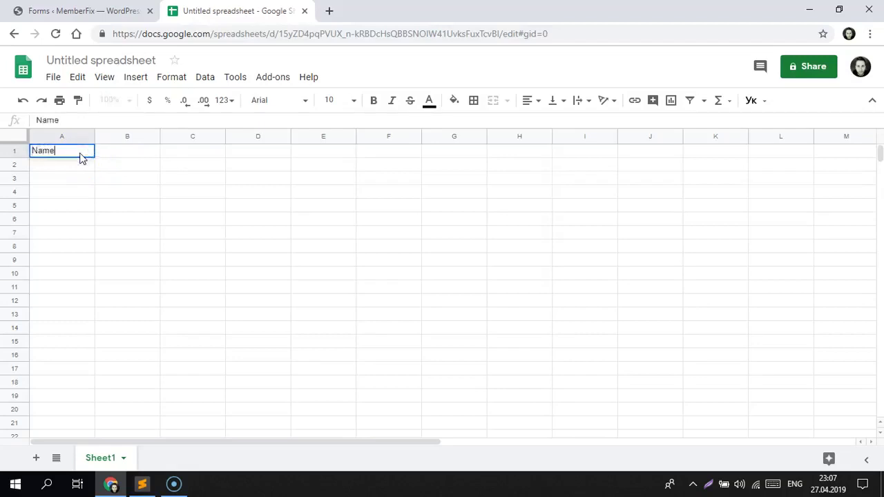
key("Tab")
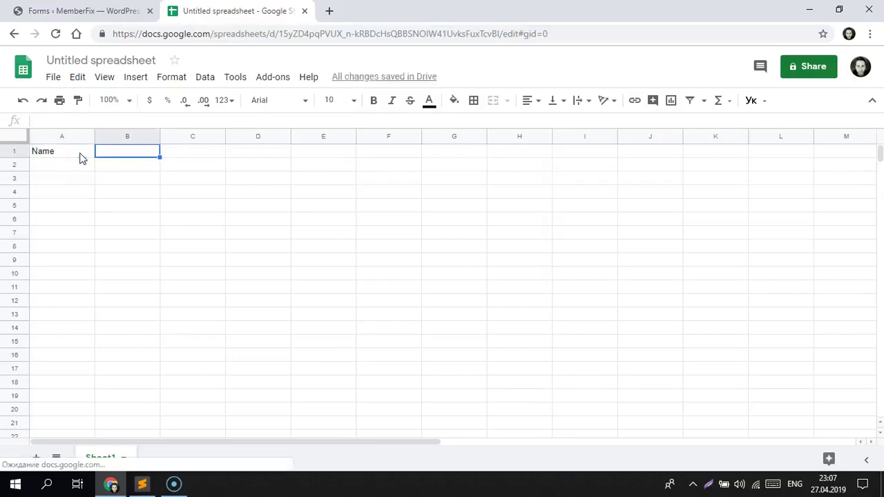
type("Phone")
key("Tab")
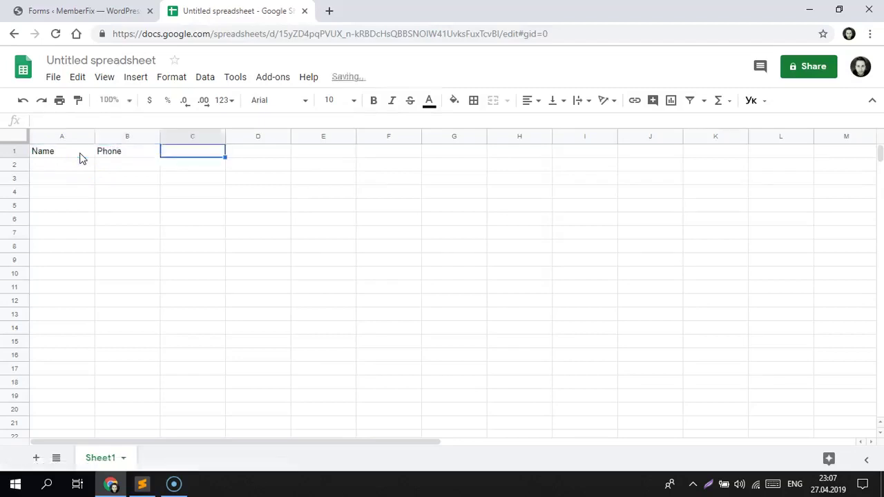
type("City")
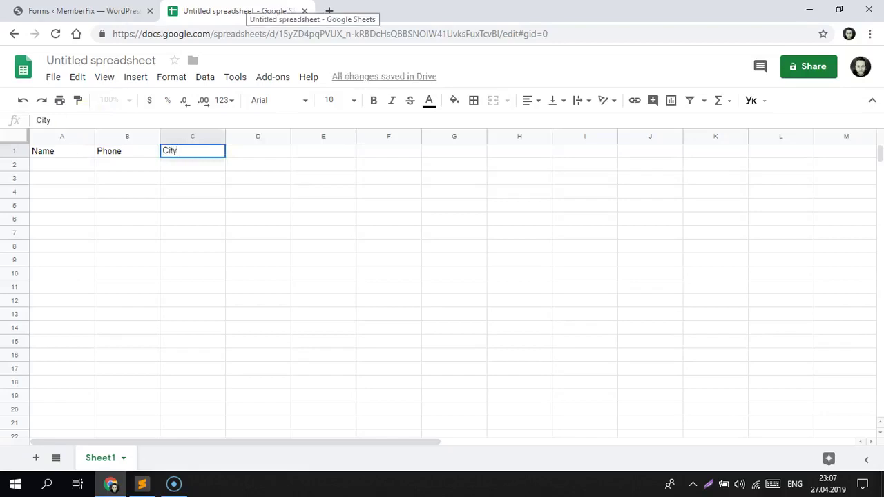
left_click(317, 136)
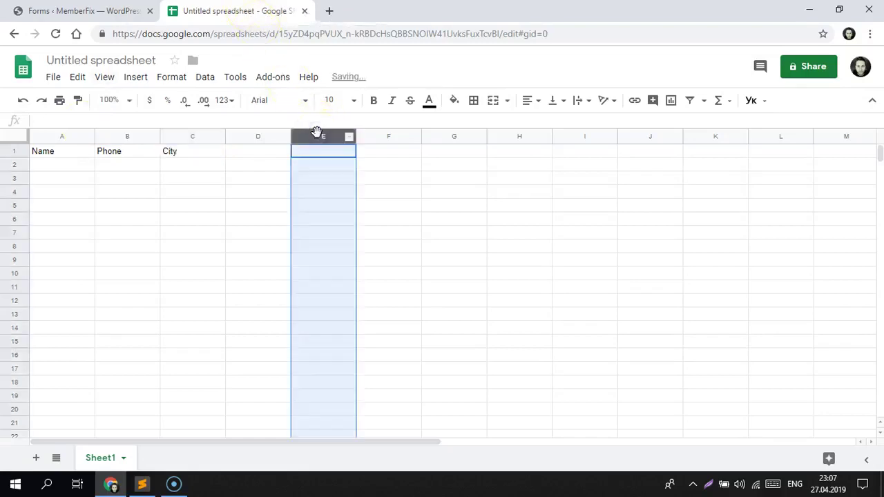
left_click(199, 151)
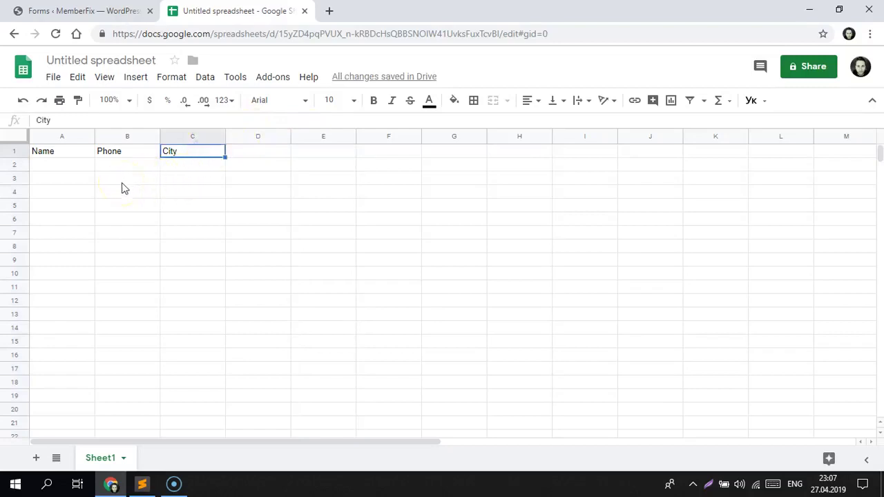
Step: Create a new Apps Script project for this spreadsheet from Tools > Script editor
left_click(228, 85)
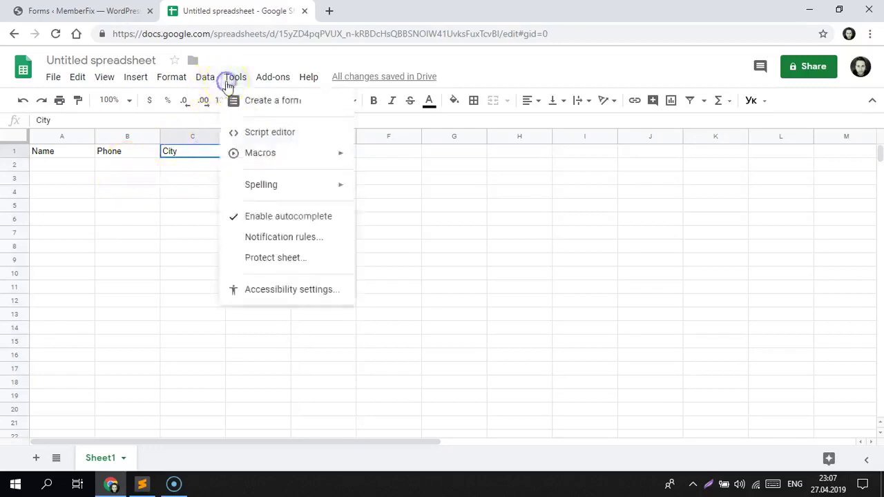
left_click(249, 131)
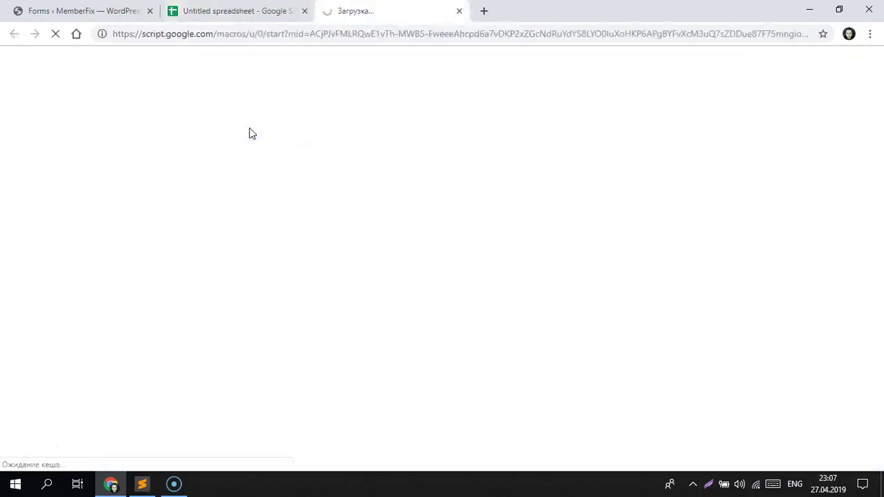
left_click(250, 124)
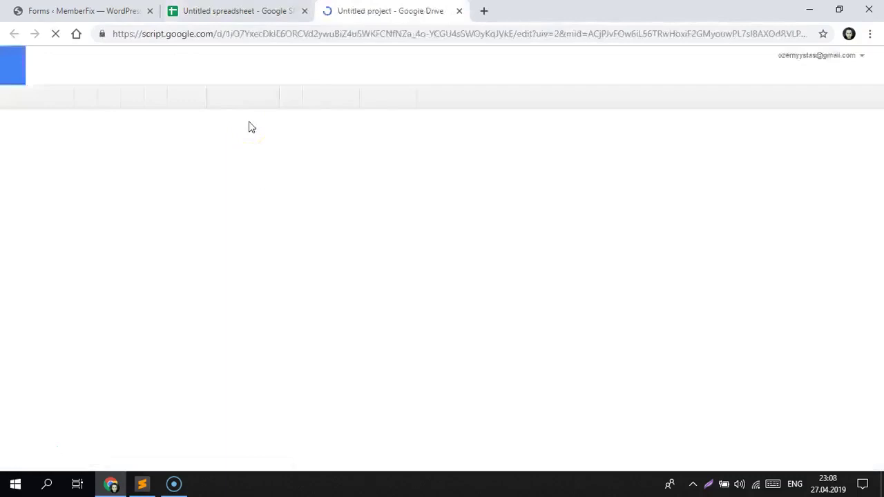
left_click(142, 482)
Step: Select and copy the entire 71-line doPost script in Sublime Text
mouse_move(123, 102)
left_mouse_down()
mouse_move(128, 114)
mouse_move(139, 102)
left_mouse_up()
left_click_drag(43, 61, 293, 484)
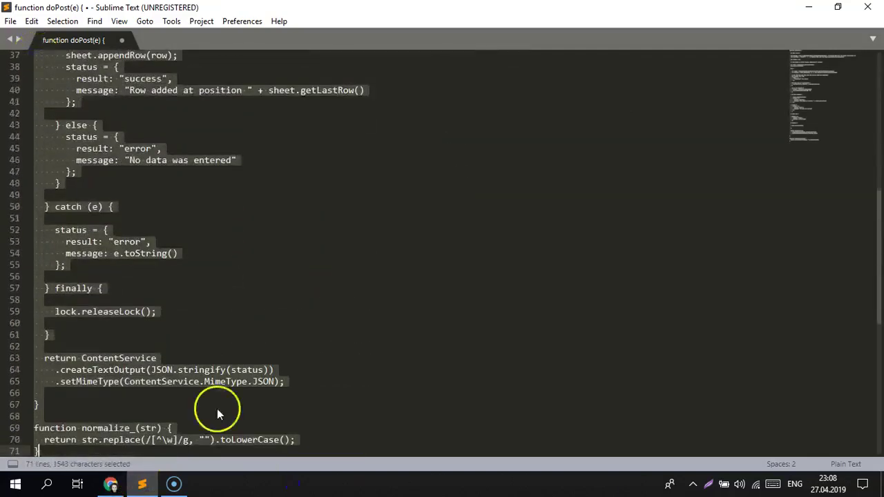
left_click(242, 358)
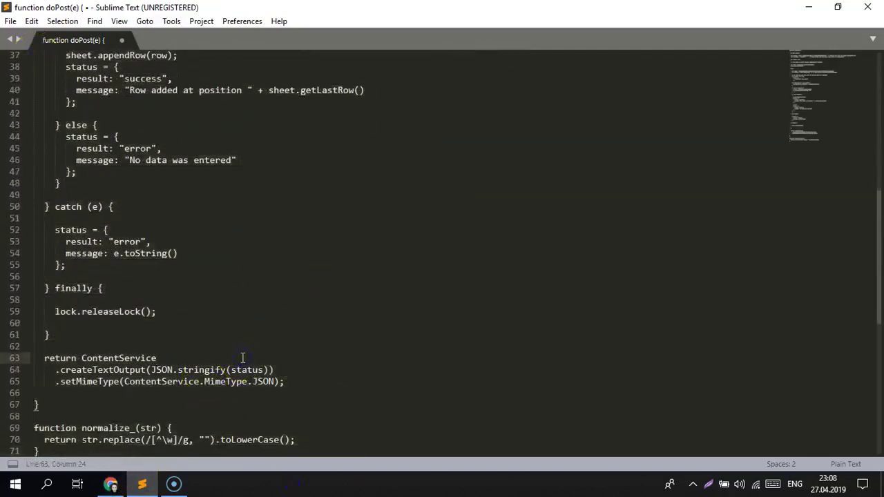
key("ctrl+a")
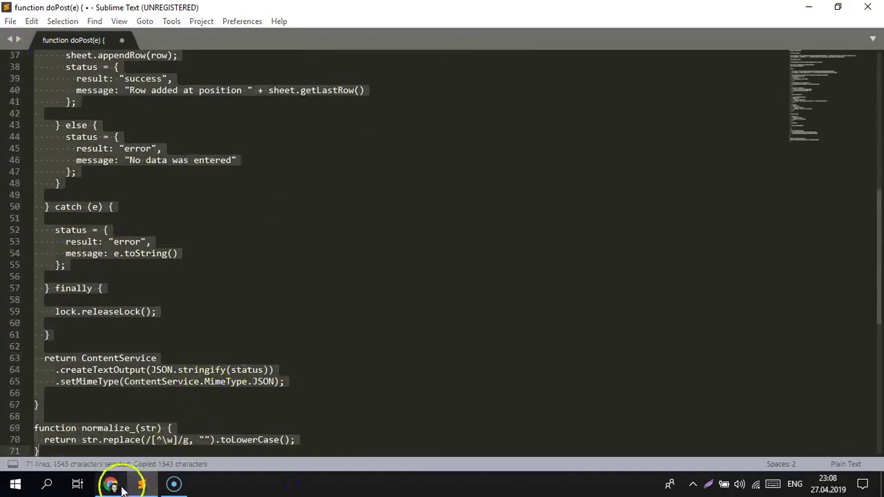
left_click(111, 484)
Step: Replace the default myFunction in Code.gs with the pasted doPost script
left_click(173, 159)
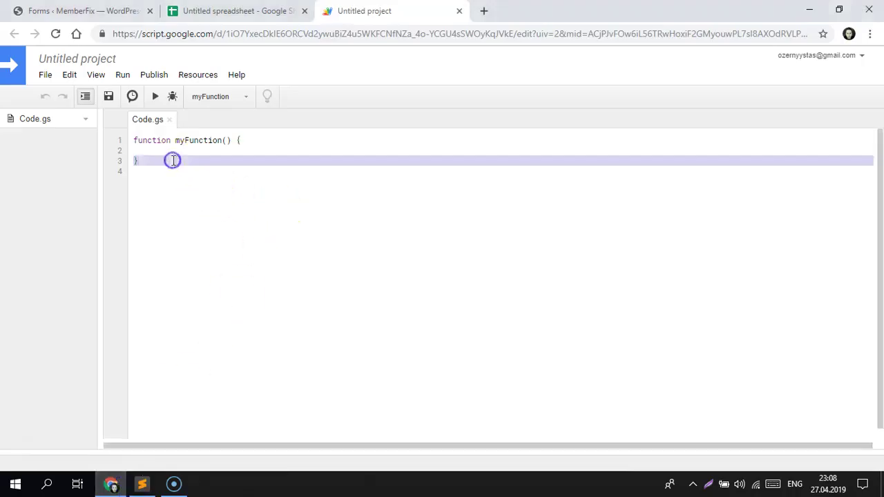
left_click(132, 141)
left_click_drag(132, 140, 160, 180)
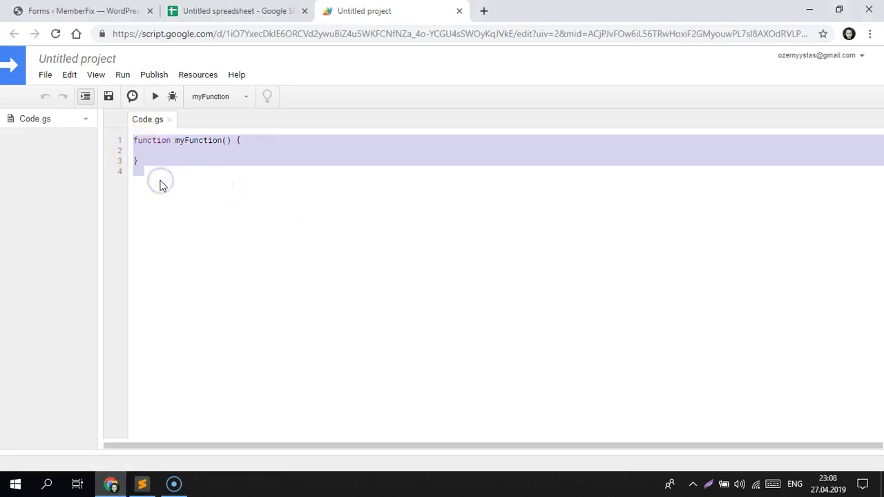
key("BackSpace")
key("ctrl+v")
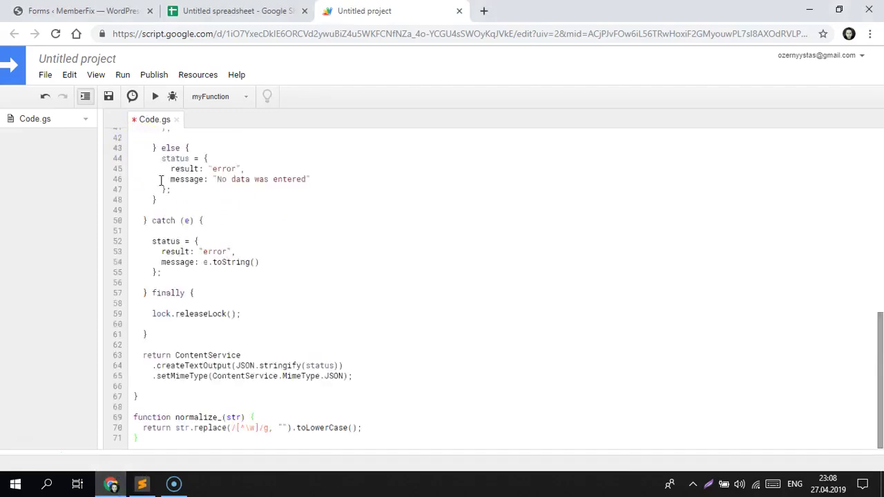
left_click_drag(872, 318, 872, 135)
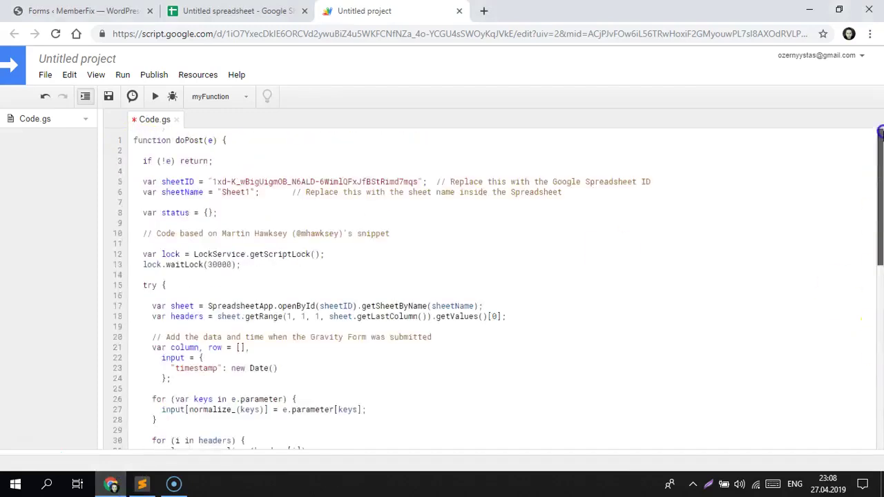
left_click_drag(213, 182, 415, 182)
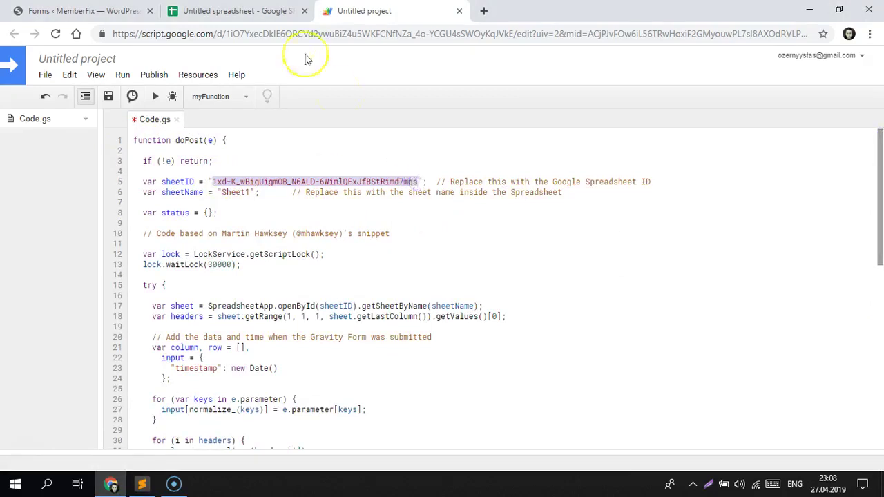
Step: Copy the spreadsheet ID from its URL and paste it over the sheetID on line 5
left_click(269, 10)
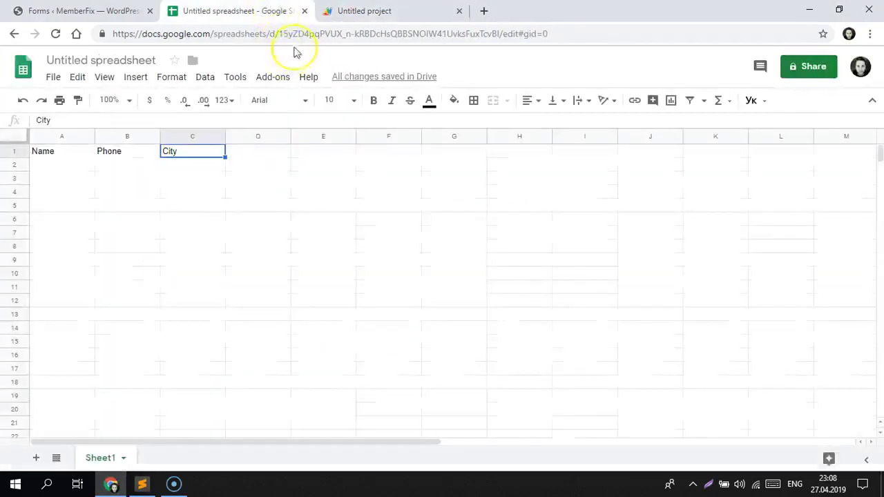
left_click_drag(279, 34, 498, 33)
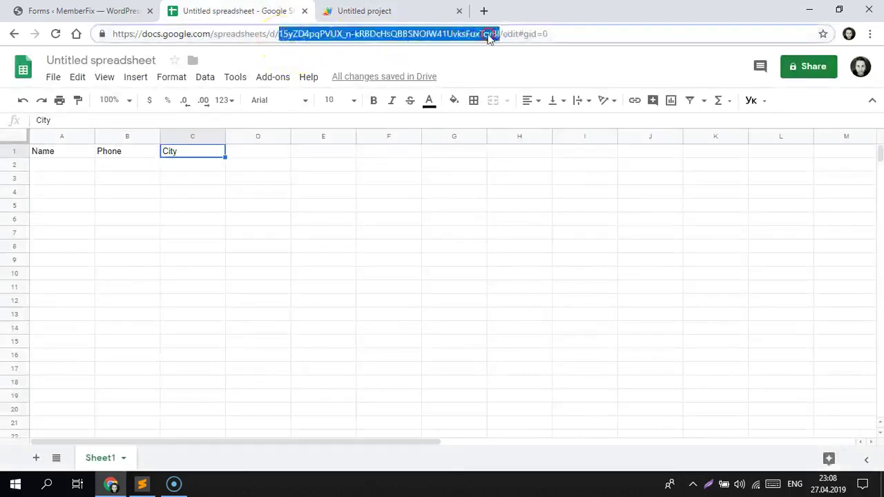
right_click(489, 35)
left_click(509, 106)
left_click(364, 11)
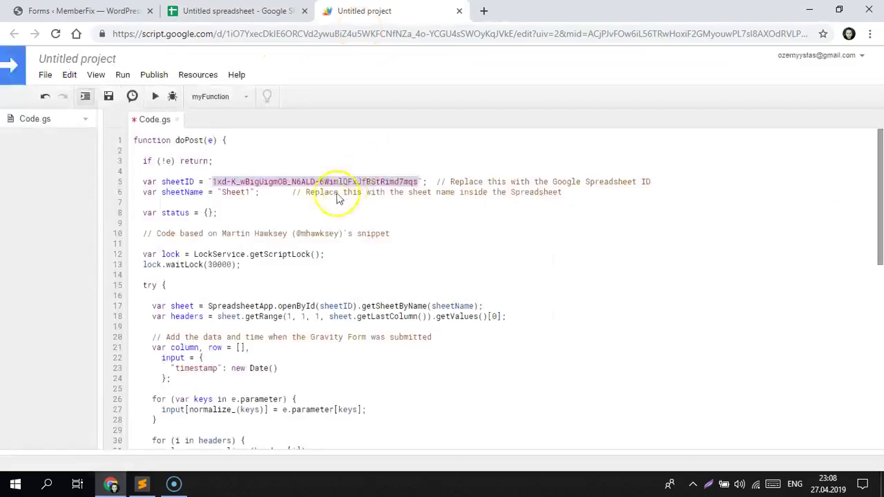
right_click(242, 183)
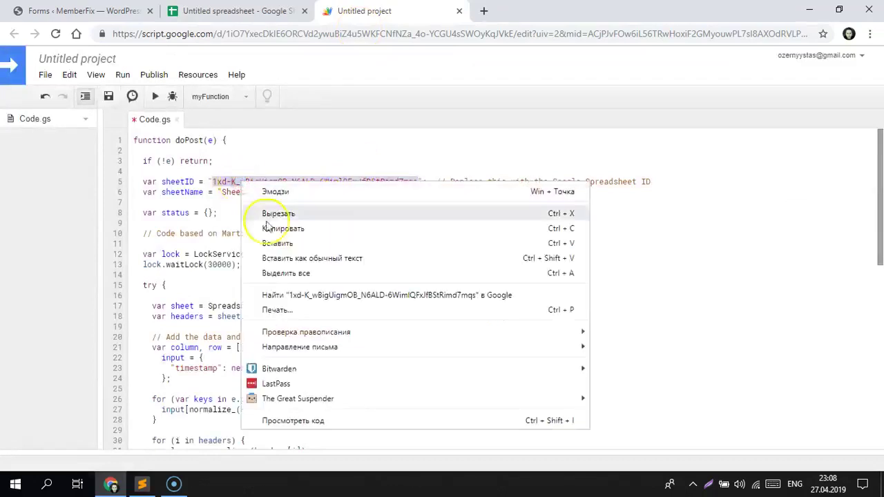
left_click(243, 243)
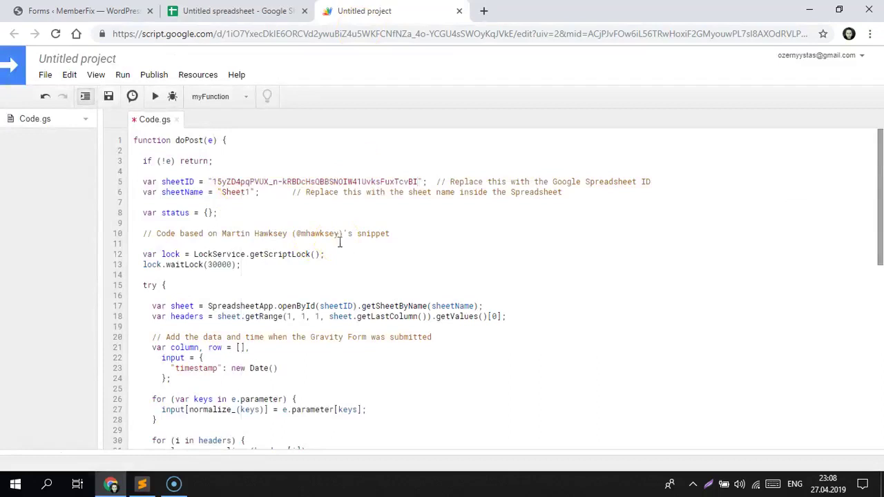
Step: Rename the project from 'Untitled project' to 'data sending'
left_click(109, 98)
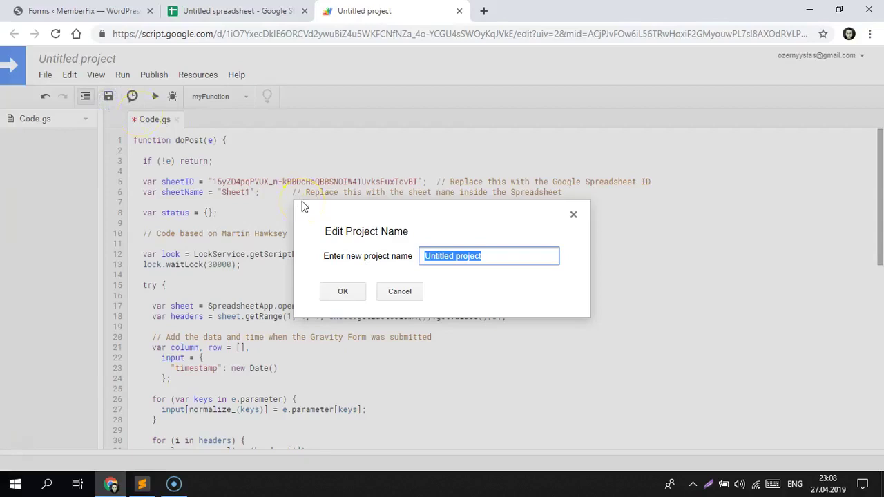
type("data sending")
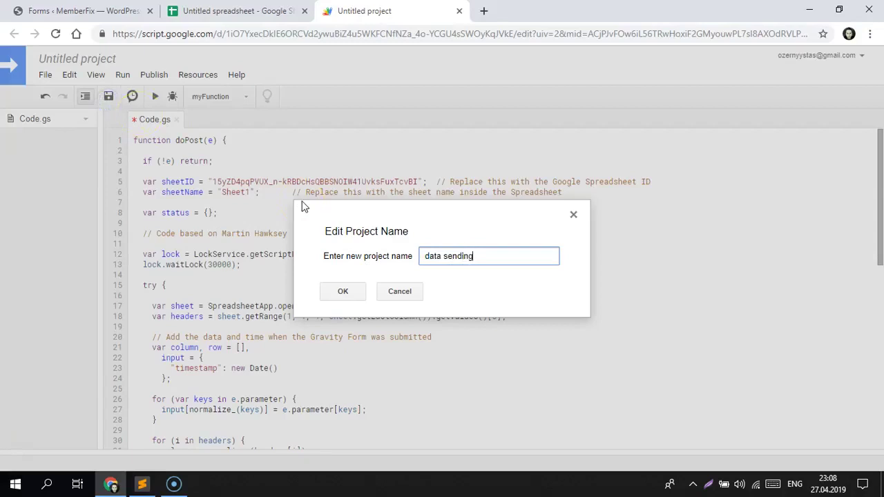
left_click(345, 293)
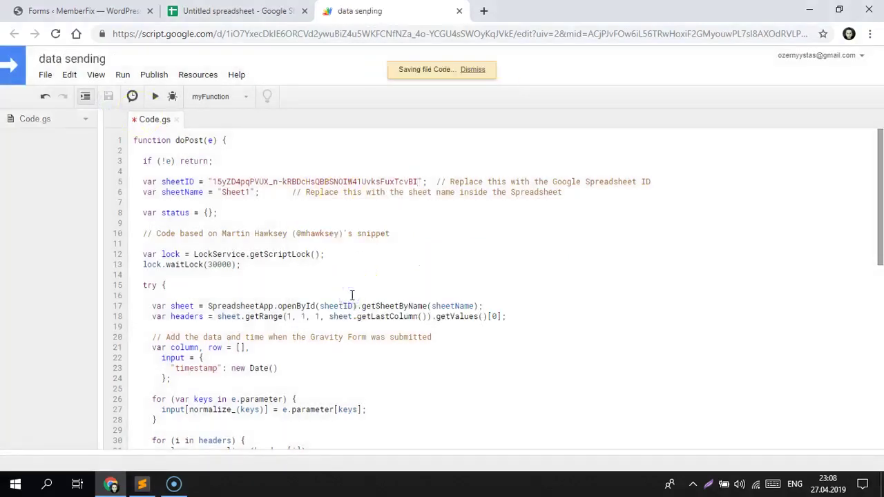
Step: Run doPost and authorize data sending via Advanced > Go to data sending (unsafe) > Allow
left_click(154, 98)
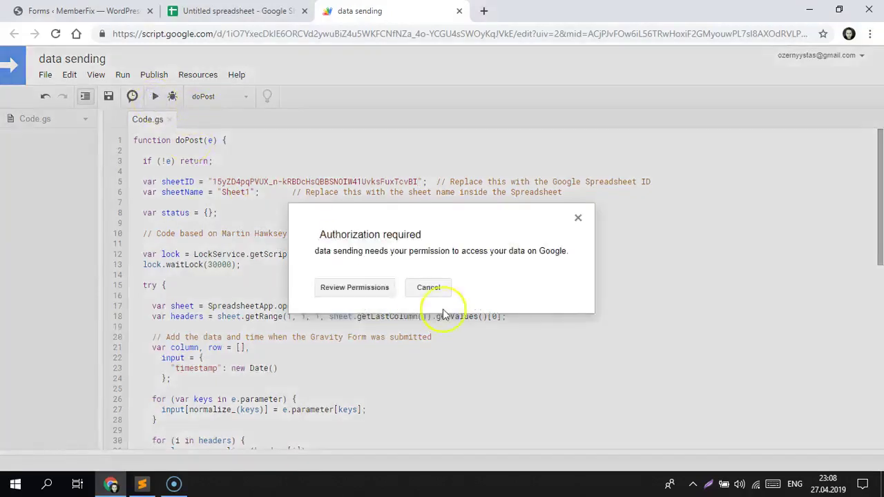
left_click(385, 293)
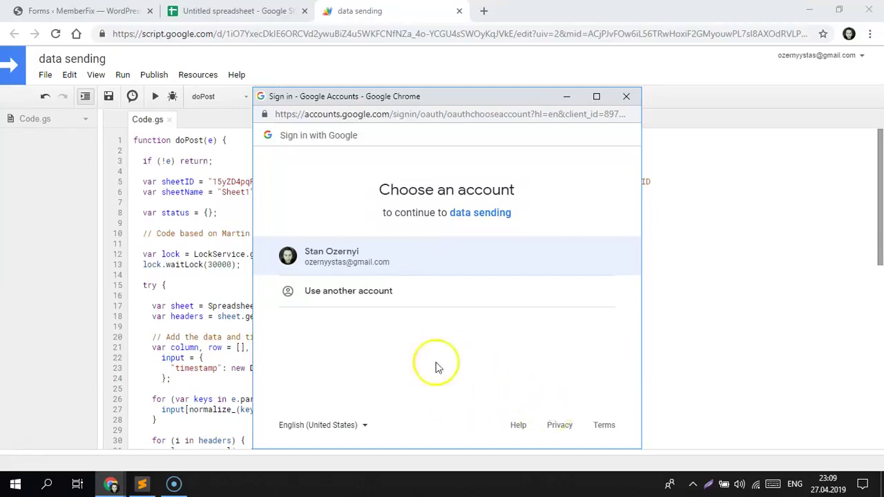
left_click(373, 259)
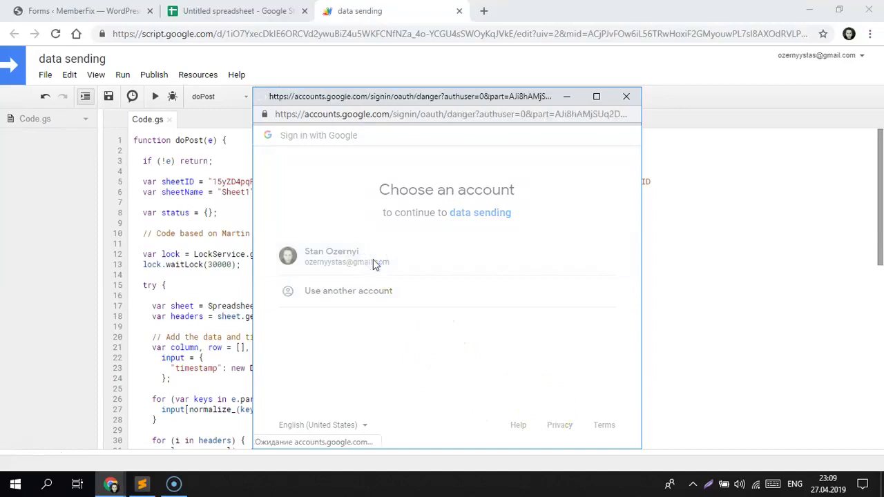
left_click(283, 333)
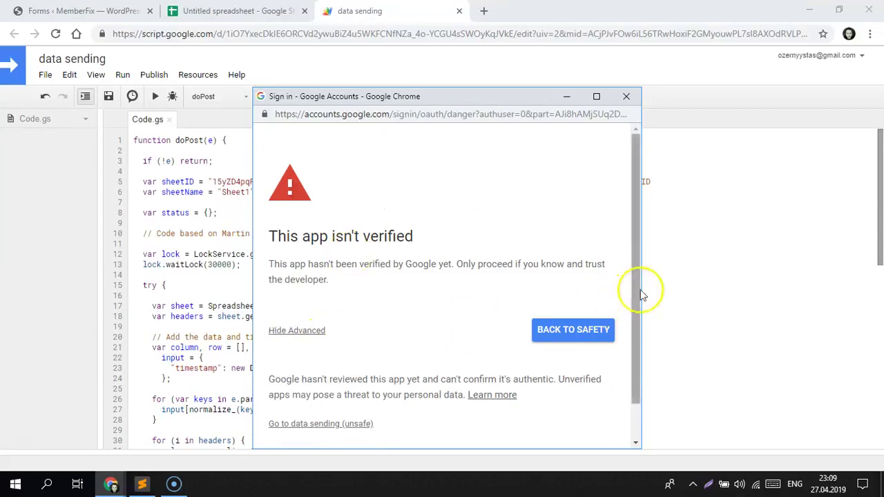
left_click_drag(637, 293, 635, 329)
left_click(356, 389)
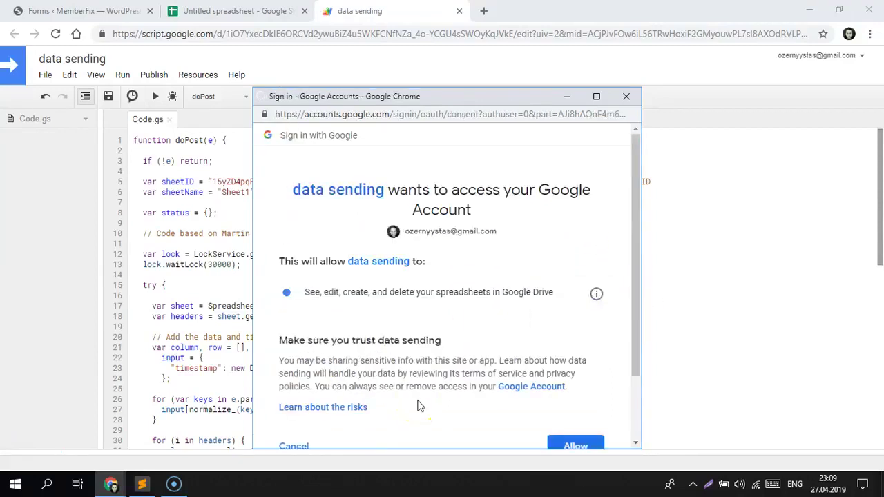
scroll(555, 435, "down", 1)
left_click(555, 436)
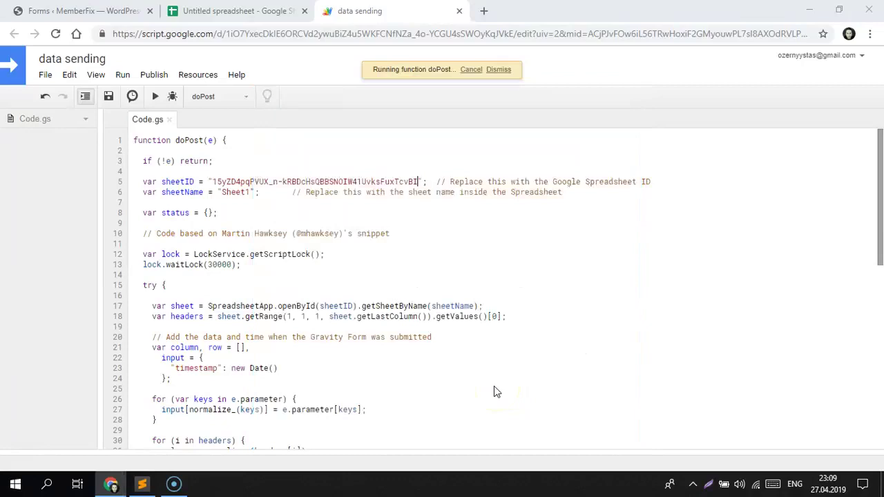
Step: Deploy as web app version 1.0, running as yourself, accessible to 'Anyone, even anonymous'
left_click(154, 75)
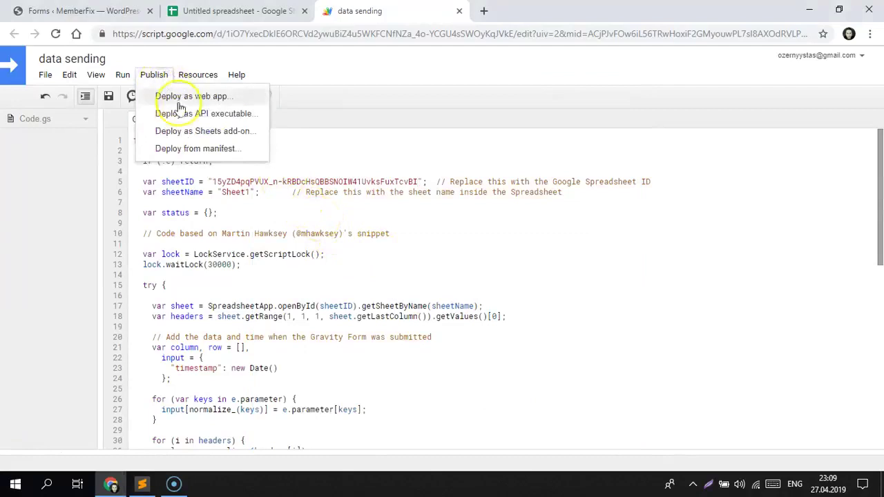
left_click(183, 96)
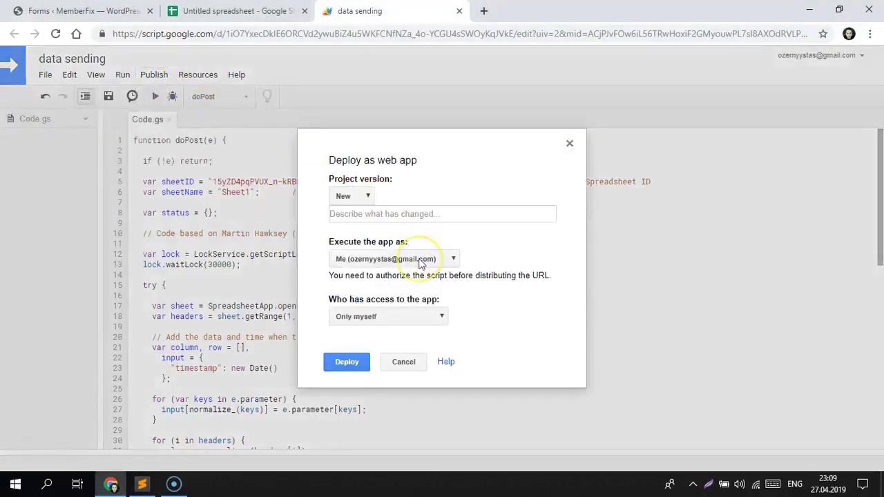
left_click(363, 214)
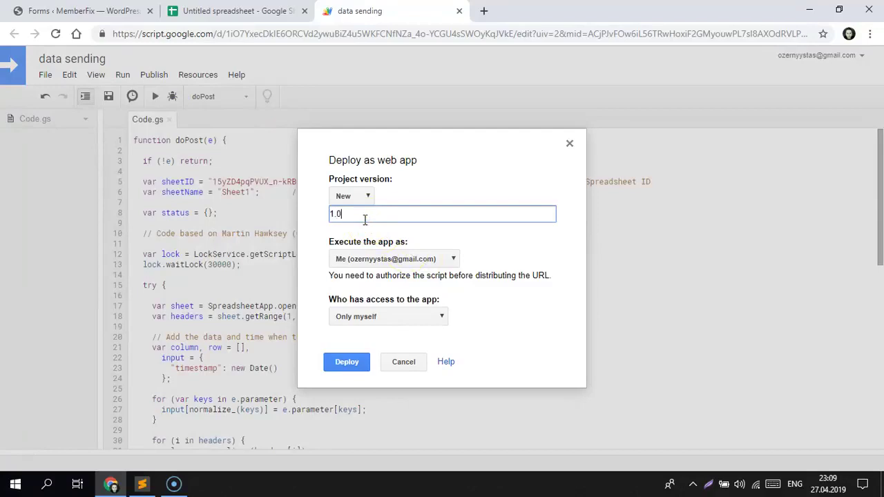
left_click(362, 260)
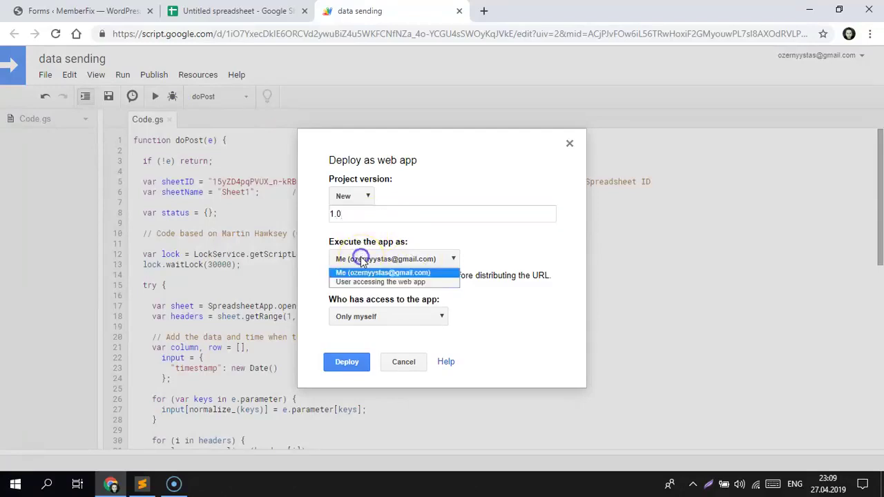
left_click(361, 261)
left_click(361, 316)
left_click(366, 349)
left_click(353, 361)
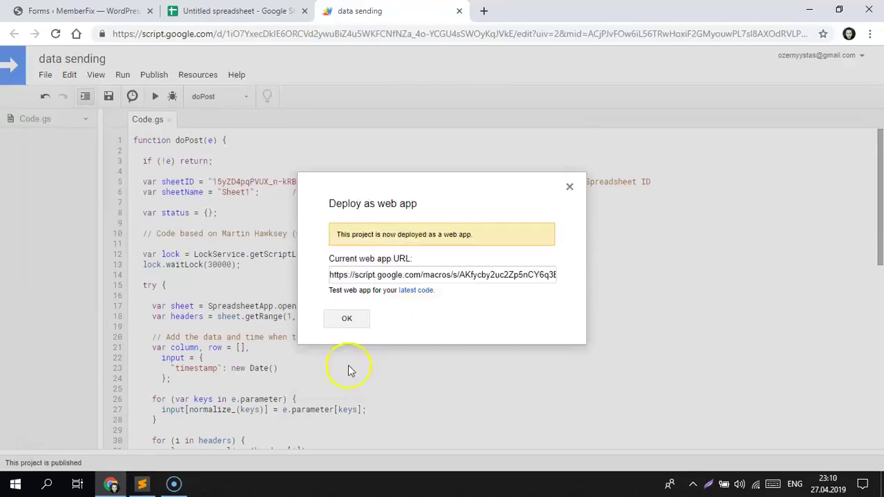
Step: Copy the new web app URL and close the deployment confirmation
left_click(366, 275)
left_click(366, 275)
right_click(366, 274)
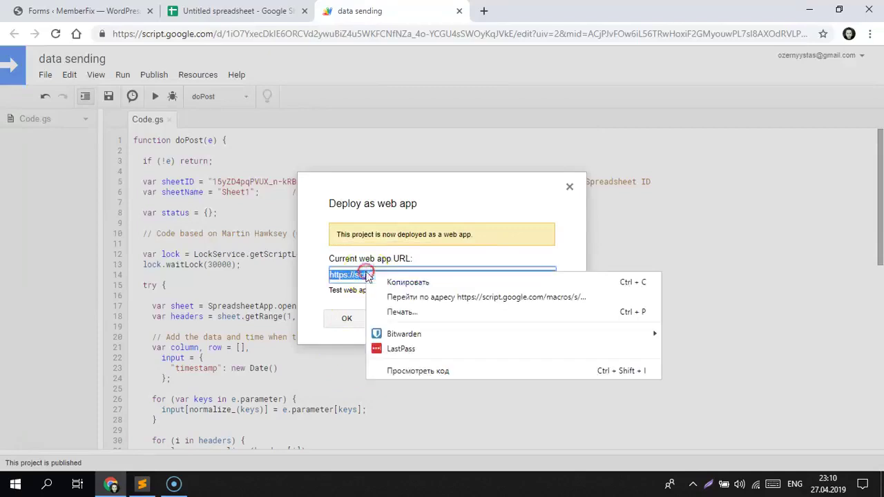
left_click(376, 285)
left_click(359, 320)
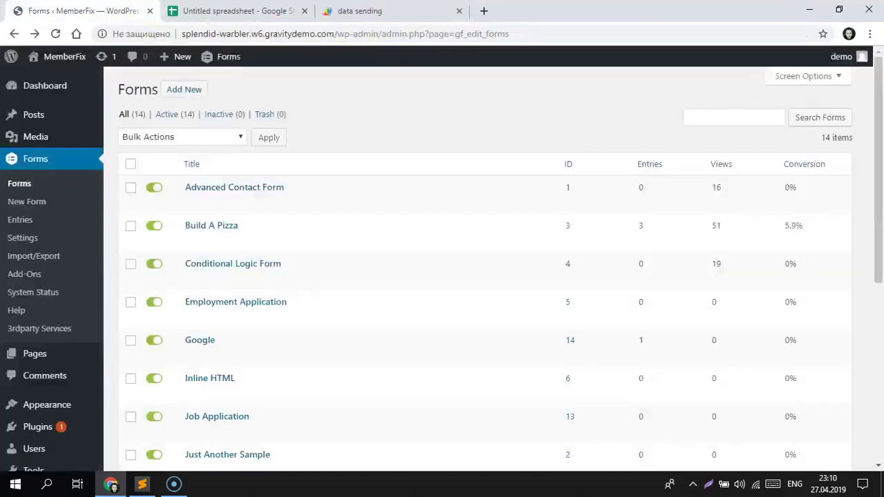
Step: Open the Google form's Send to Third Party feed for editing
left_click(202, 344)
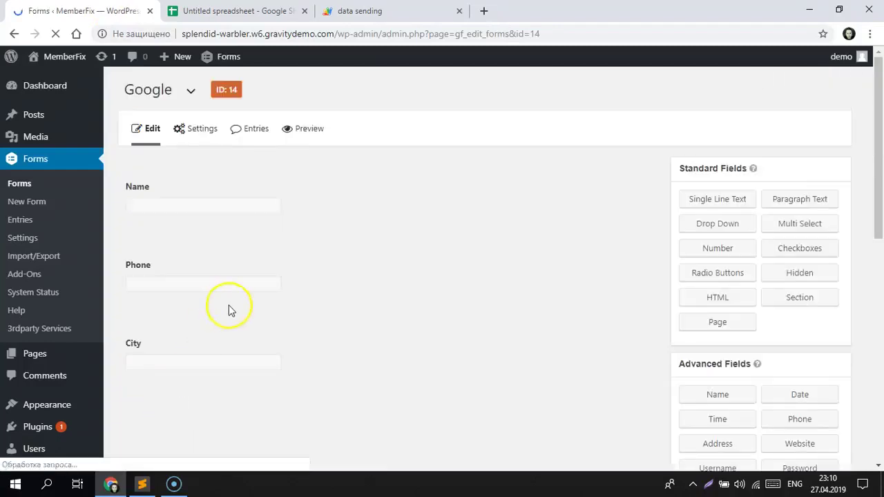
mouse_move(196, 134)
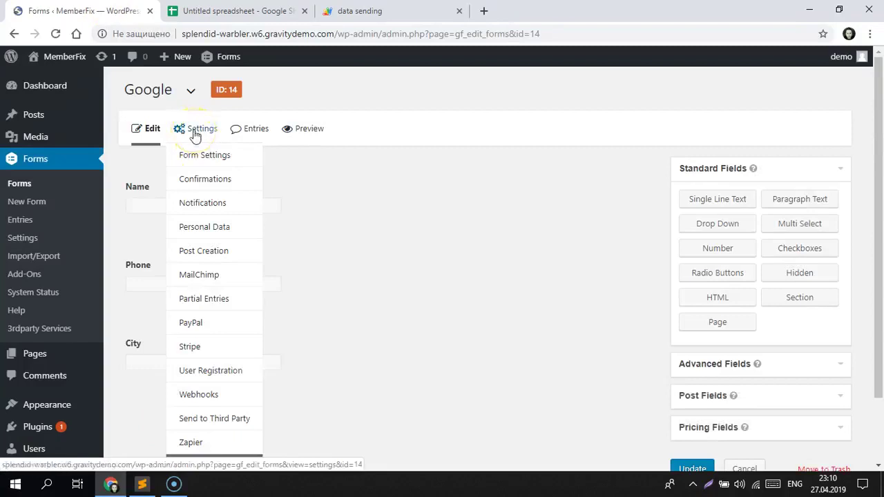
left_click(210, 426)
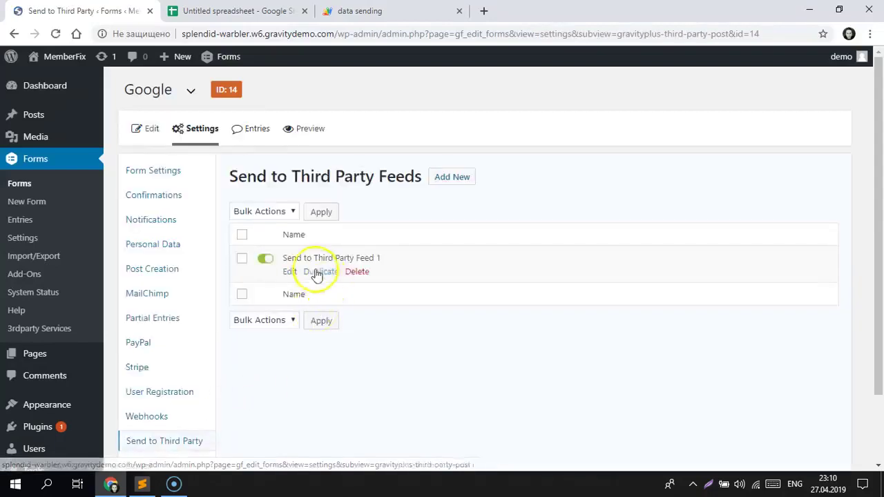
left_click(299, 273)
left_click(291, 274)
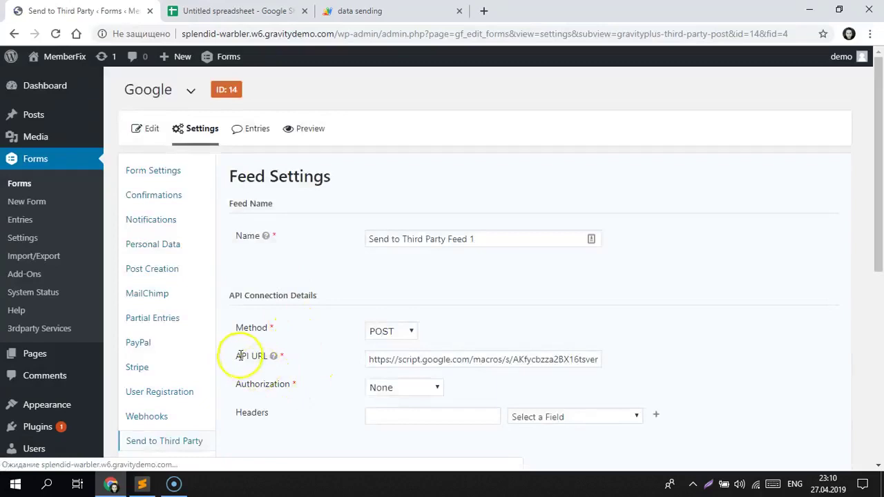
Step: Replace the feed's API URL with the copied web app URL
left_click(405, 359)
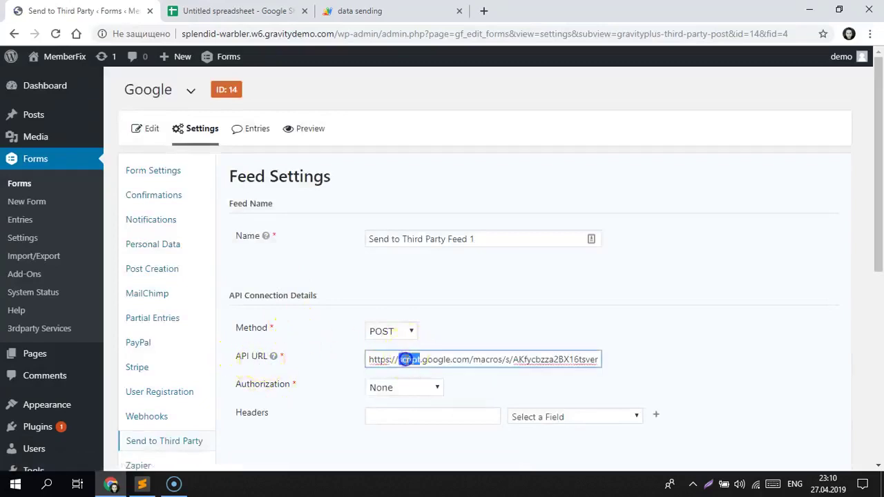
key("ctrl+a")
key("ctrl+v")
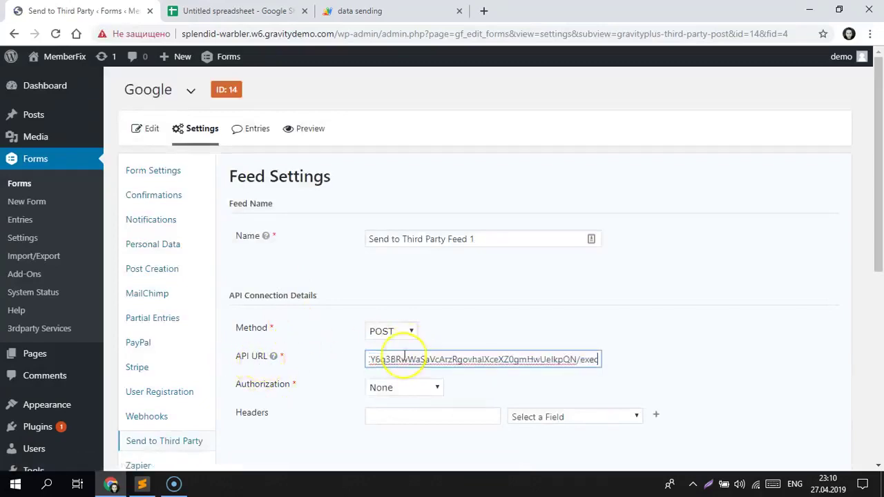
left_click_drag(870, 217, 829, 361)
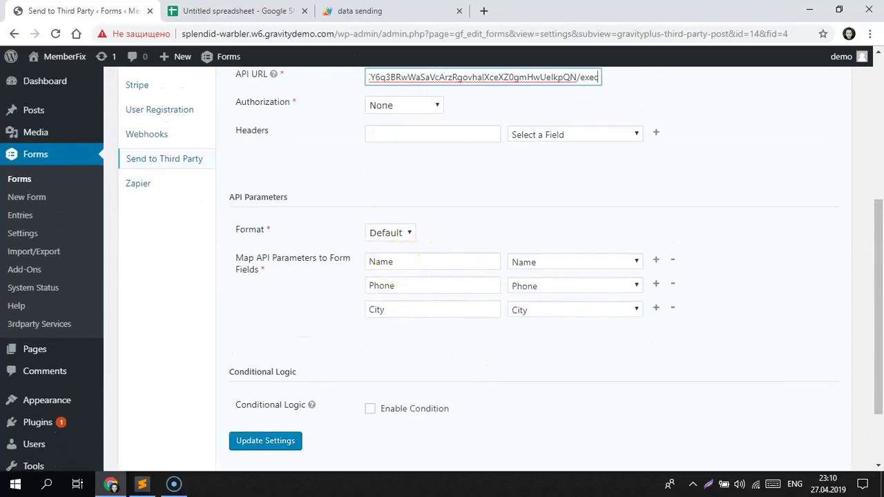
Step: Save the updated Send to Third Party feed settings
key("ctrl+Tab")
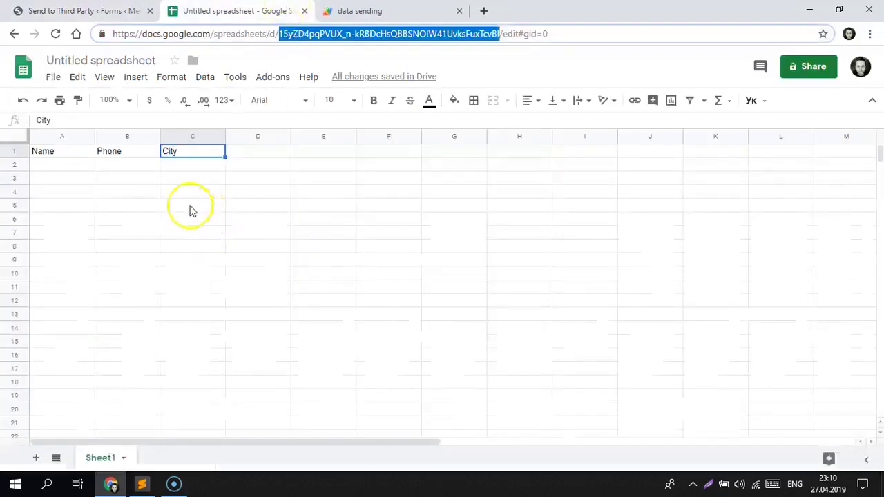
left_click(127, 13)
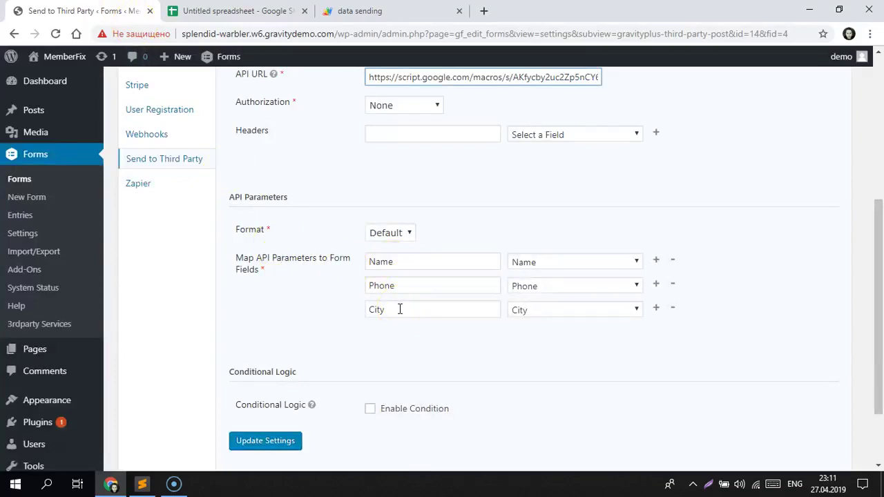
left_click(278, 444)
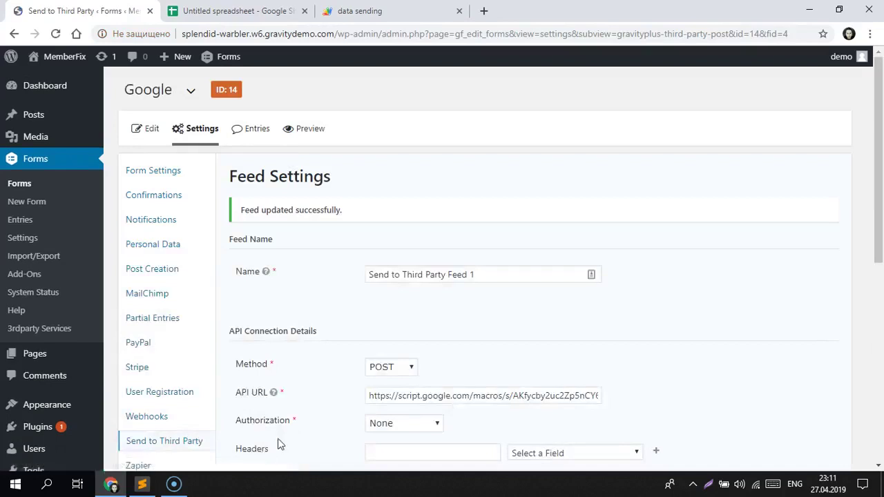
Step: Confirm the Name, Phone and City parameter keys match the sheet headers, then save again
left_click_drag(877, 212, 863, 333)
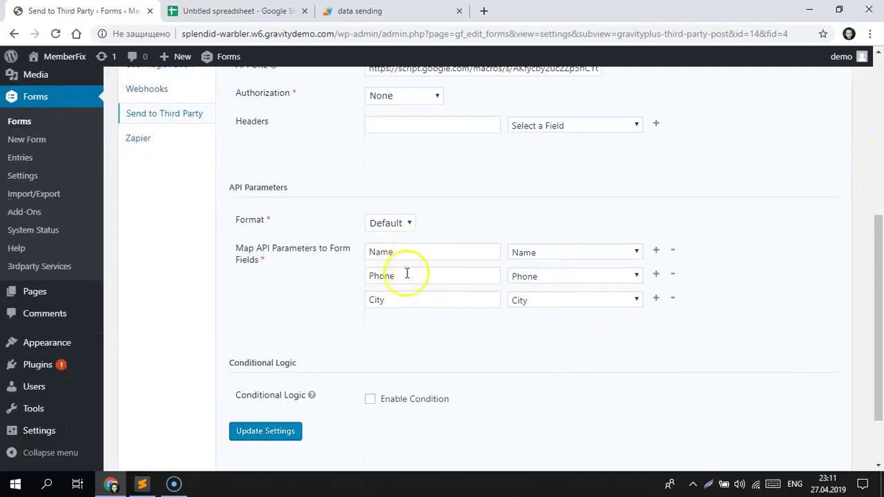
left_click(408, 252)
left_click(404, 276)
left_click(400, 300)
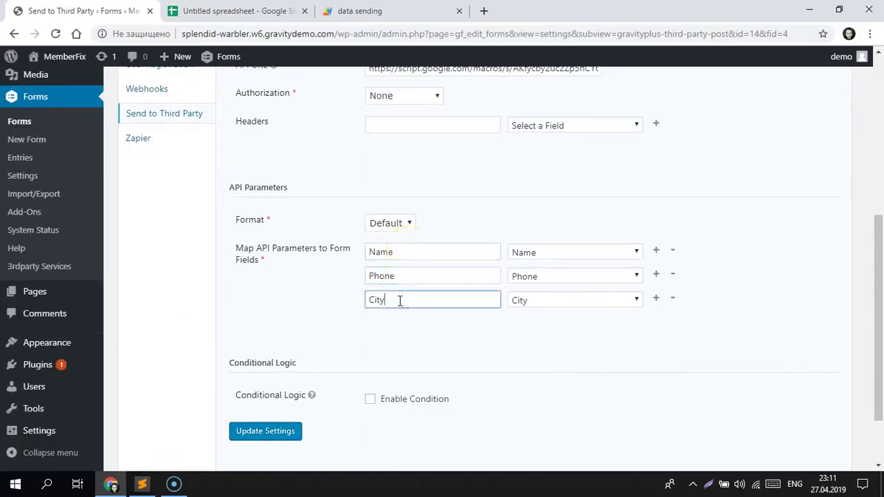
key("ctrl+Tab")
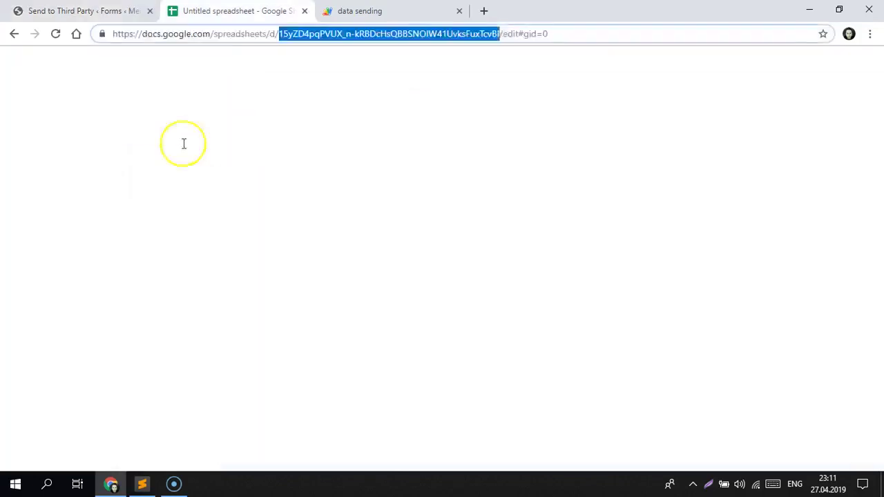
left_click(53, 153)
left_click(116, 153)
left_click(173, 153)
left_click(138, 11)
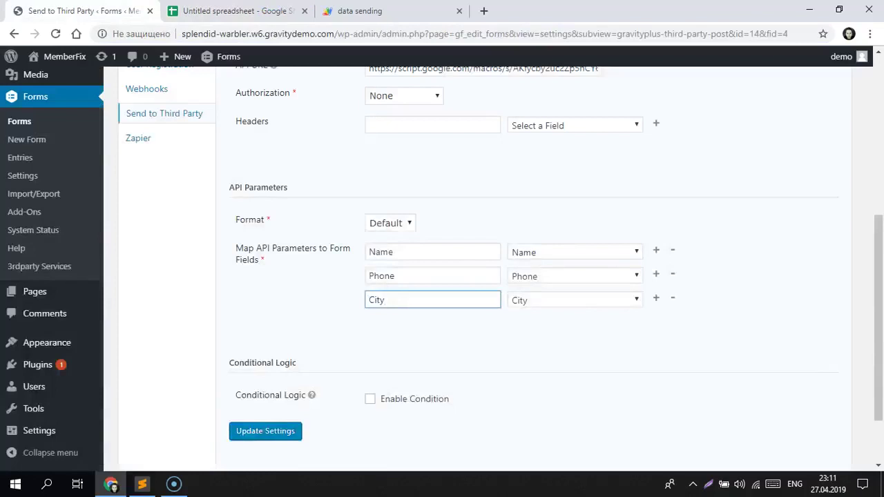
left_click(280, 428)
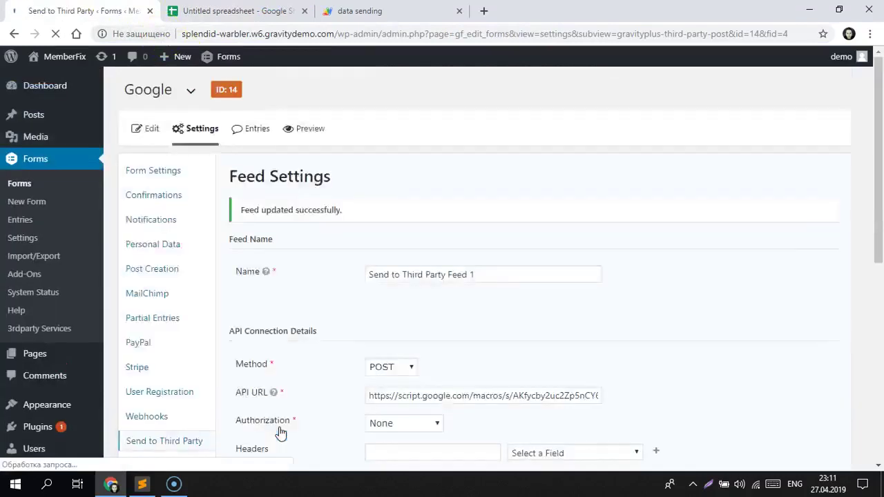
Step: Go to the WordPress Pages list
left_click(274, 365)
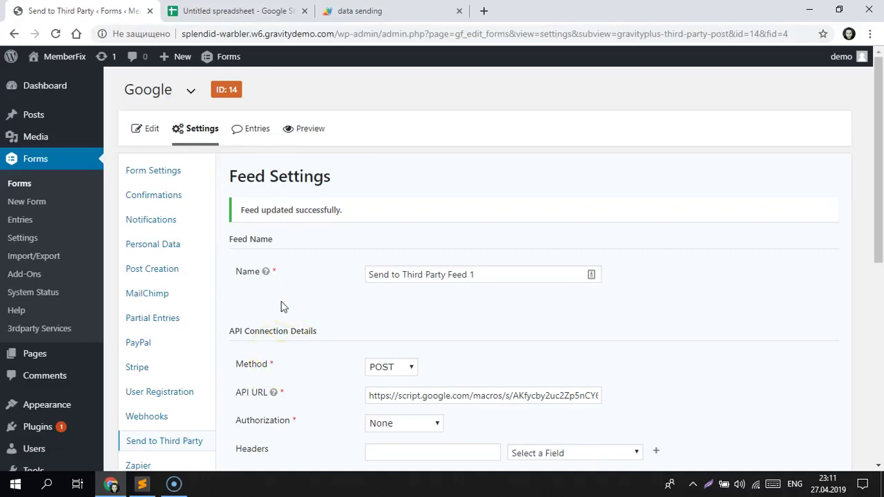
triple_click(225, 89)
left_click(228, 89)
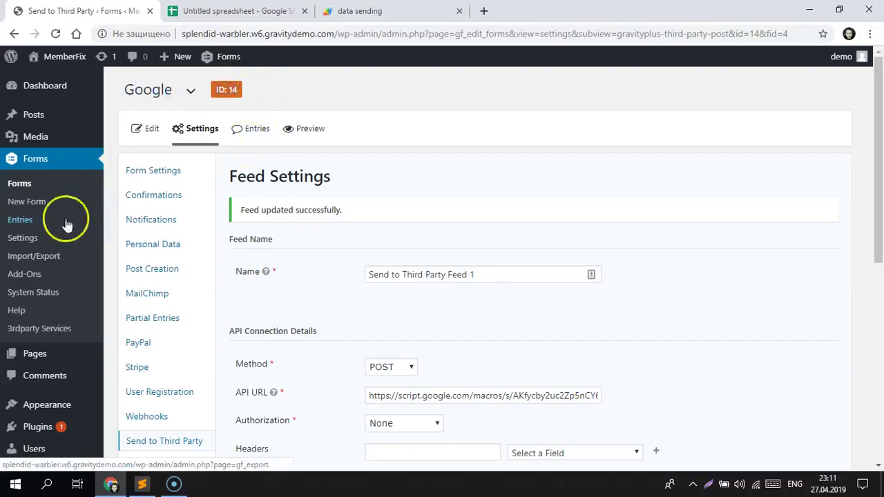
left_click(48, 353)
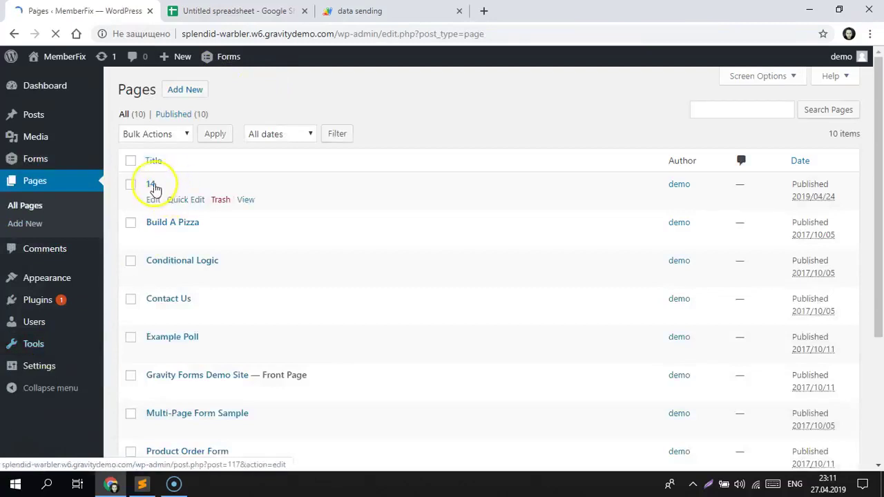
Step: Edit page 14 and open its permalink to view the live page with the form
left_click(151, 185)
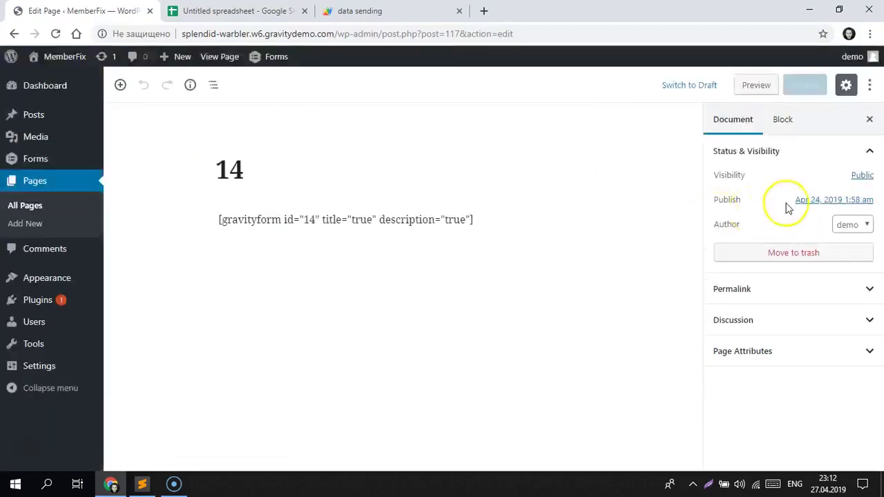
left_click(767, 289)
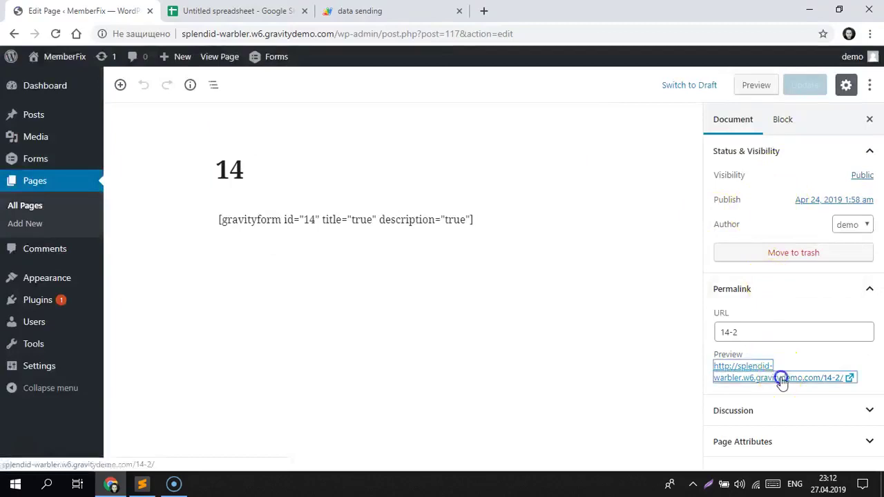
left_click(779, 380)
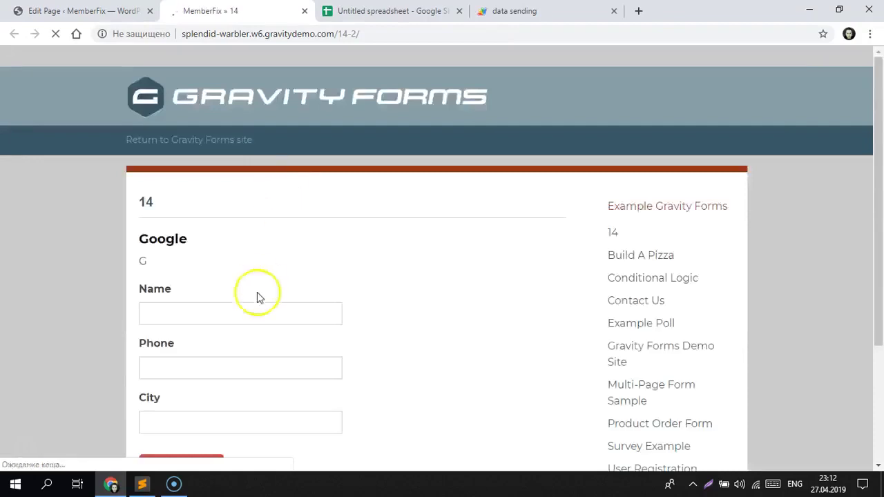
Step: Fill in a test name, plus a saved phone number and city Kiev, and submit
left_click(242, 313)
type("Sta")
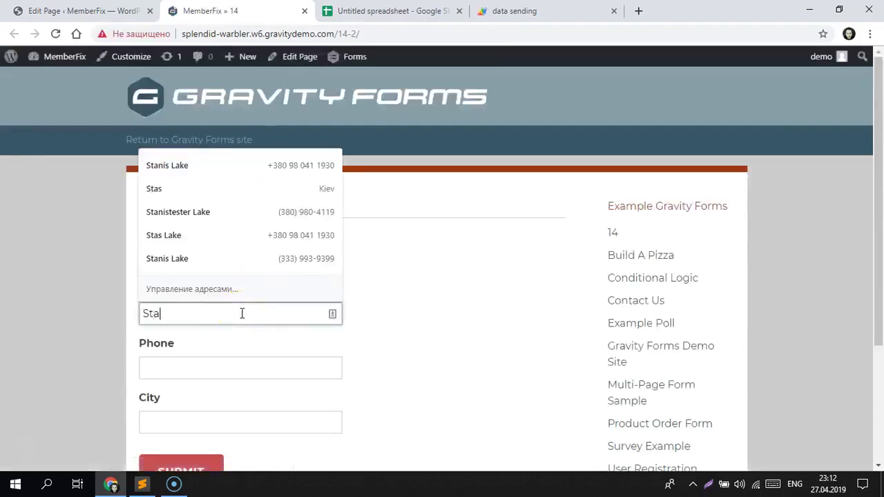
type("n")
left_click(396, 288)
left_click(284, 361)
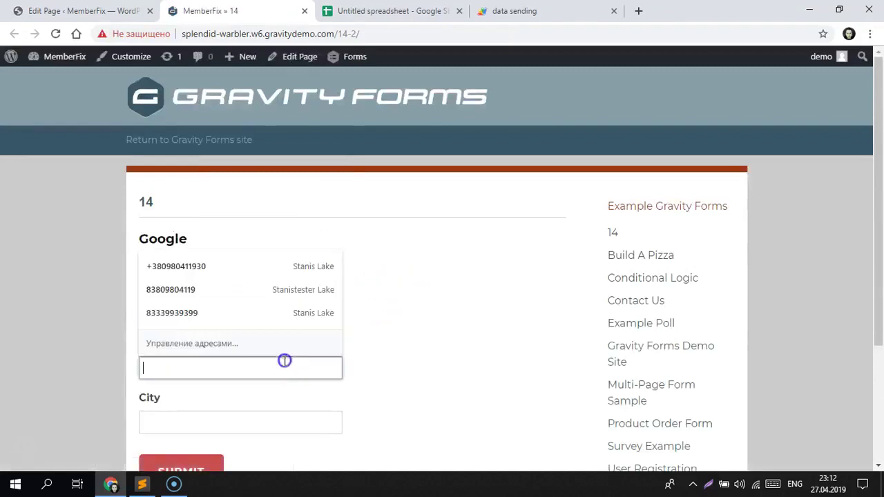
left_click(235, 313)
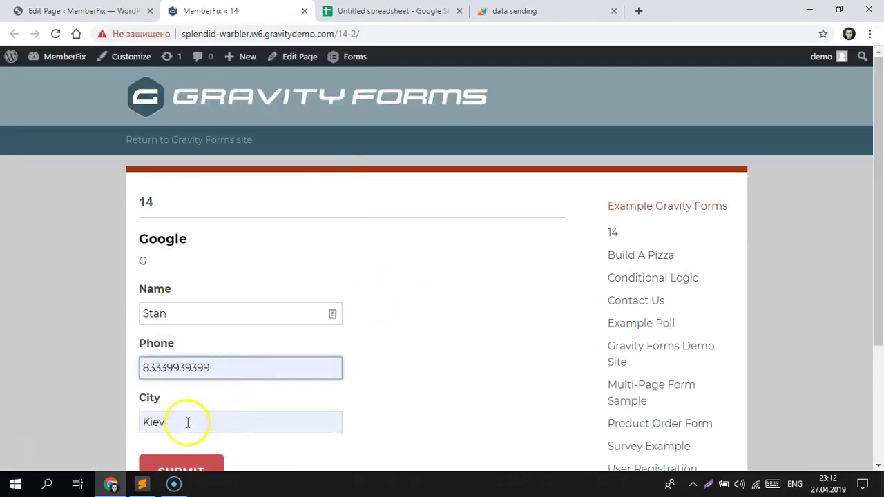
scroll(863, 263, "down", 1)
left_click(196, 404)
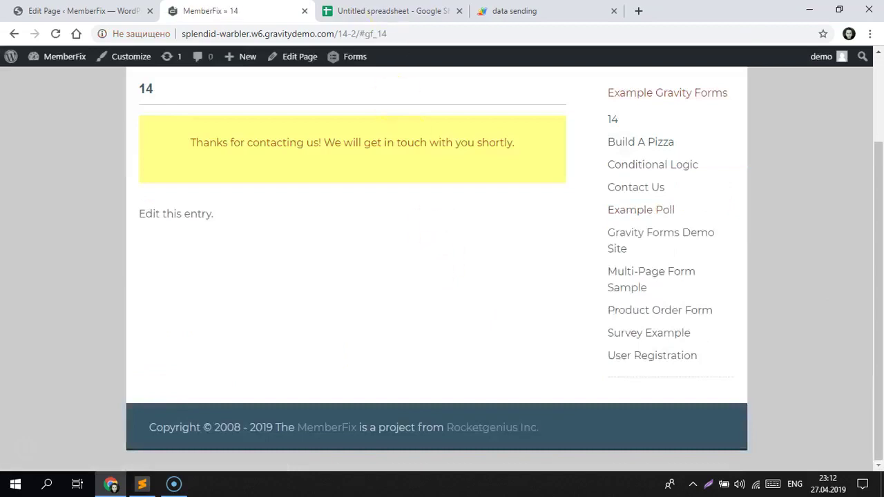
Step: Verify the entry in the spreadsheet, then return to the blank form
key("ctrl+Tab")
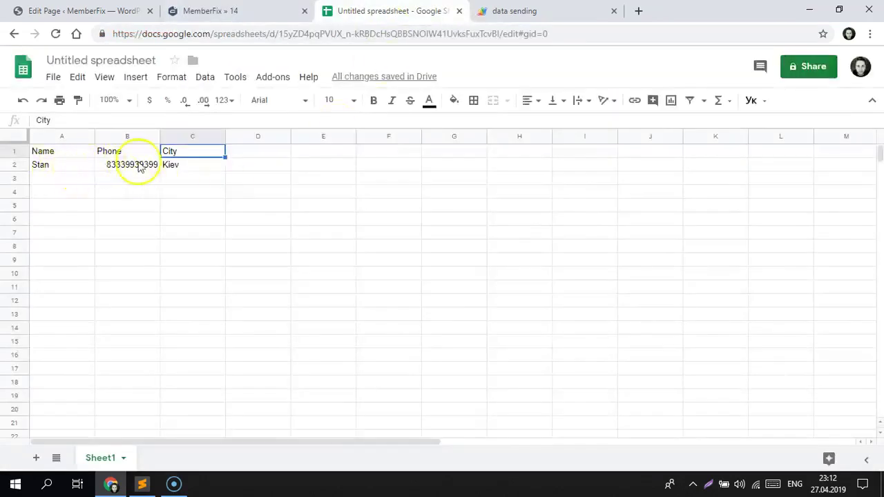
key("ctrl+shift+Tab")
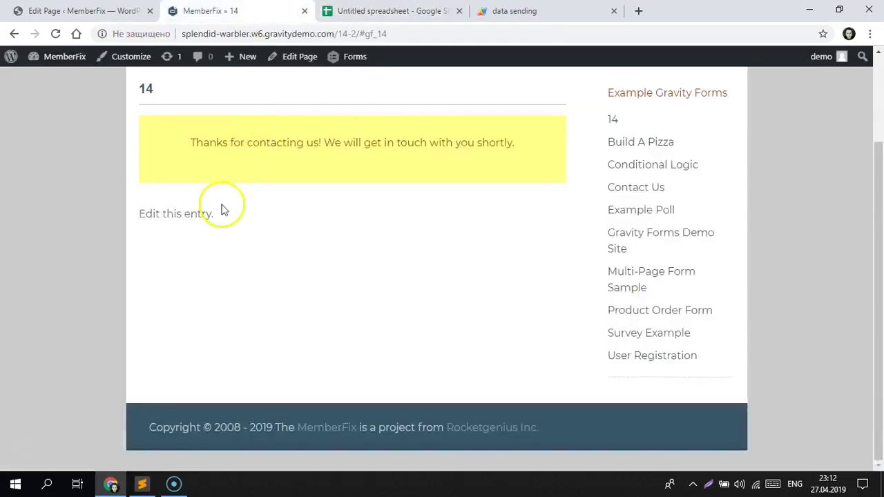
key("alt+Left")
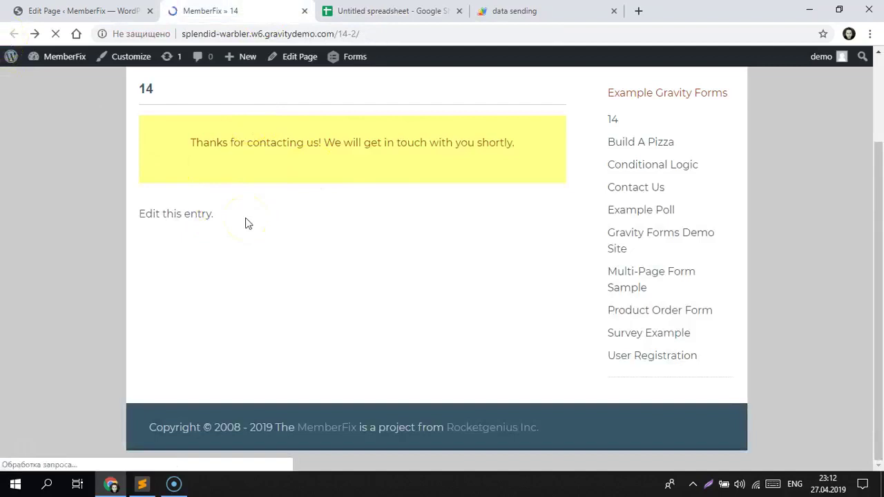
Step: Submit a second entry with an edited name, a new phone number and city Toronto, then check the sheet
left_click(205, 249)
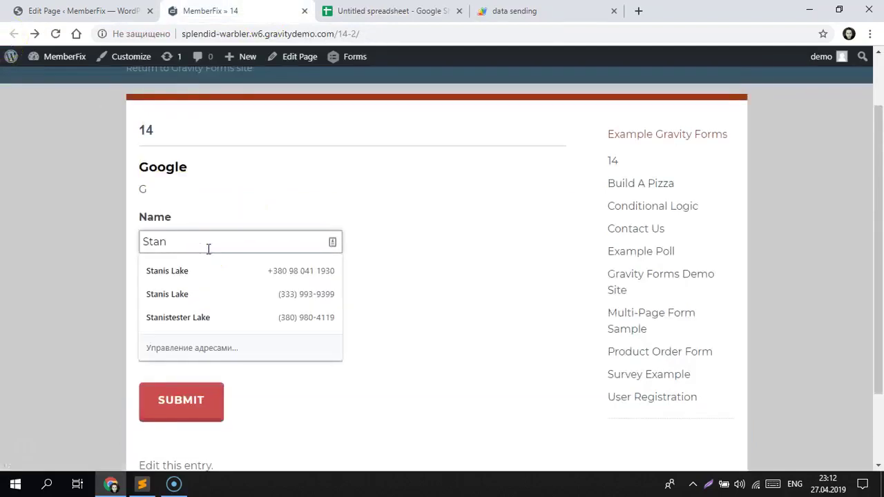
type("2")
left_click(229, 296)
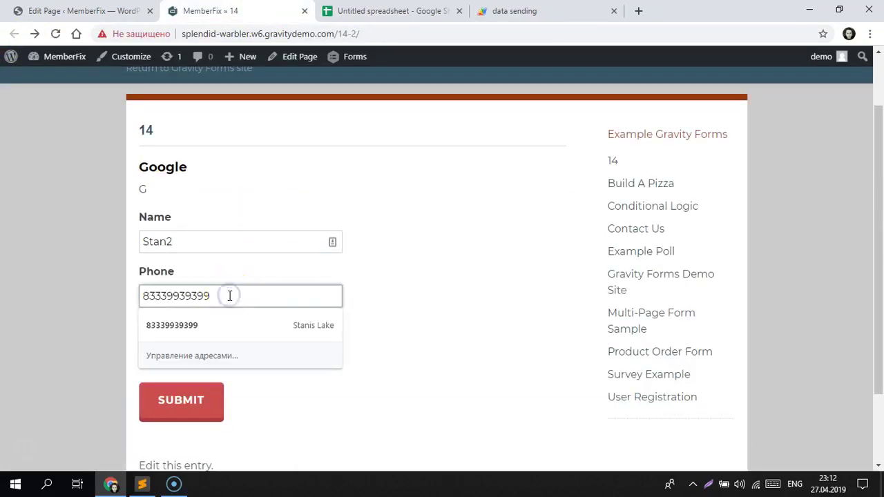
double_click(185, 355)
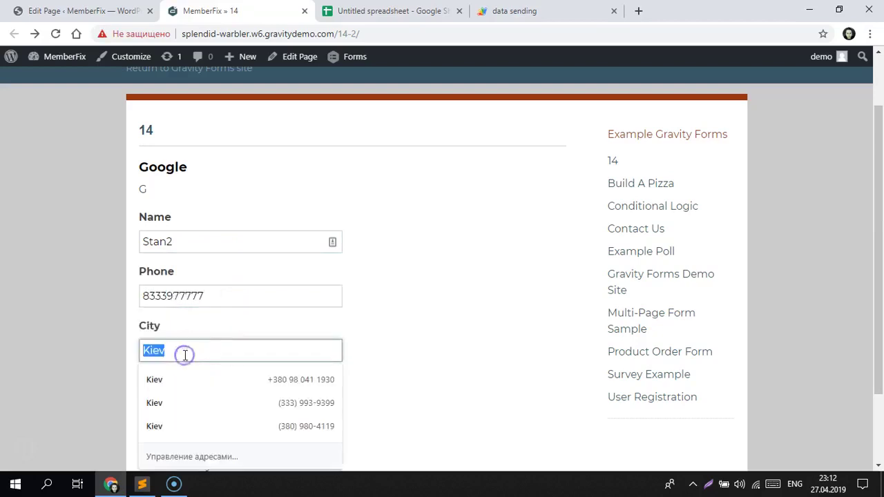
type("Toronto")
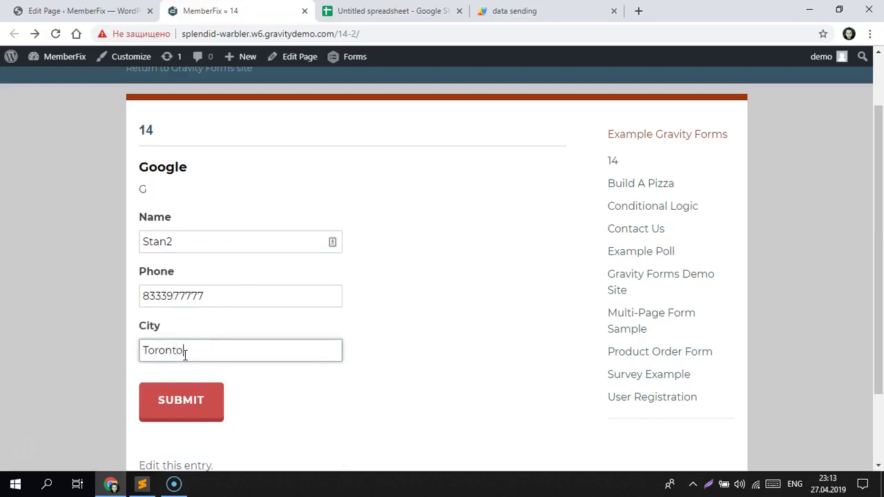
left_click(181, 400)
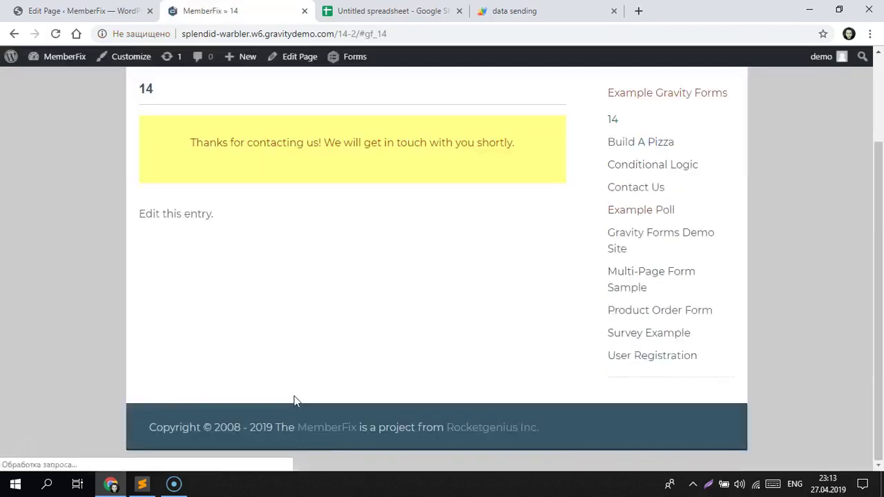
left_click(387, 10)
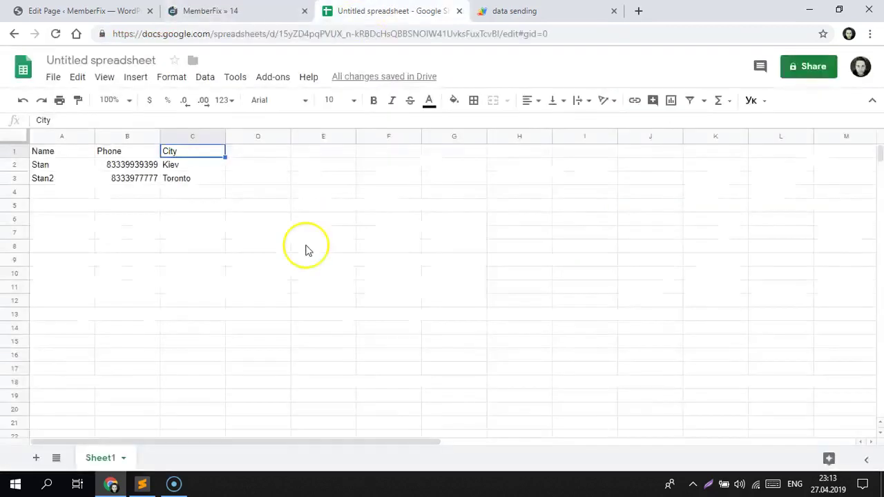